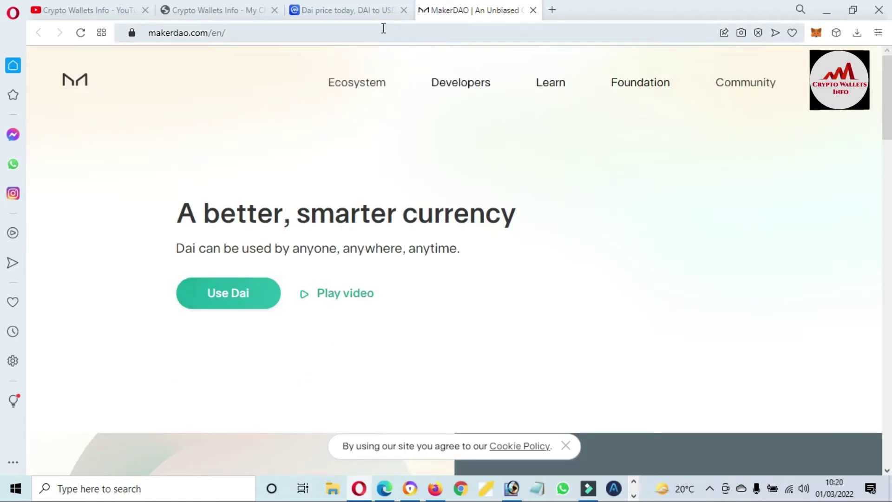
Step: Return from the MakerDAO site to the CoinMarketCap Dai price page
click(330, 10)
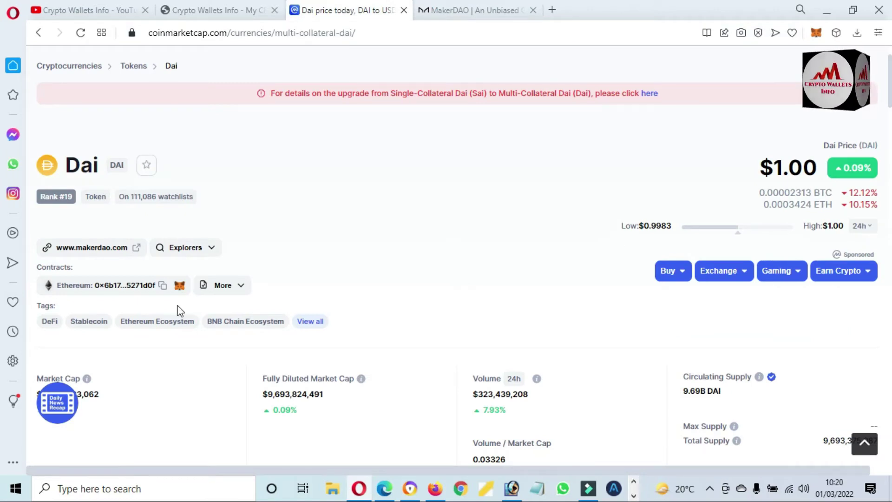
Step: Open the Dai Ethereum contract address from CoinMarketCap on Etherscan's Dai Stablecoin token page
drag(97, 288, 158, 288)
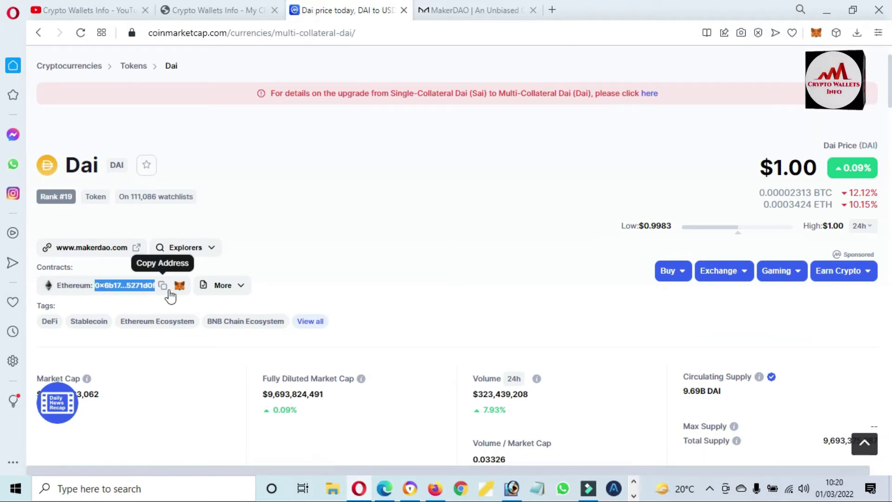
click(120, 291)
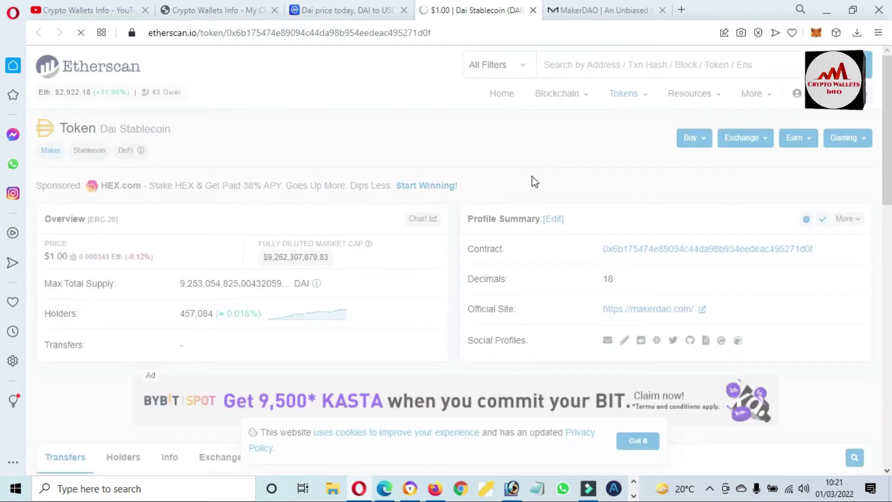
click(638, 7)
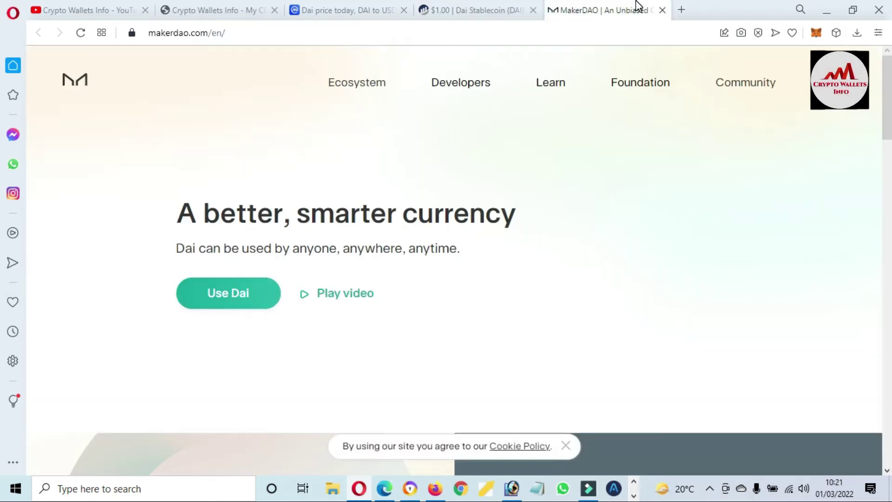
click(496, 5)
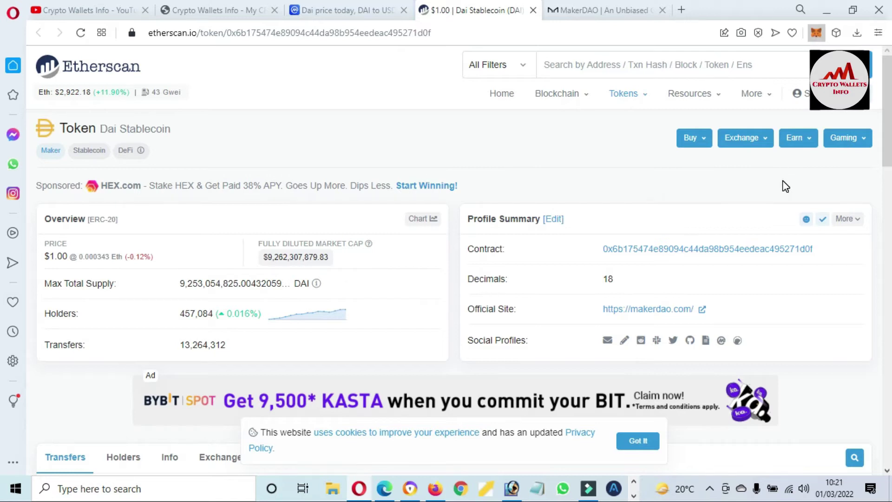
key(alt+shift+m)
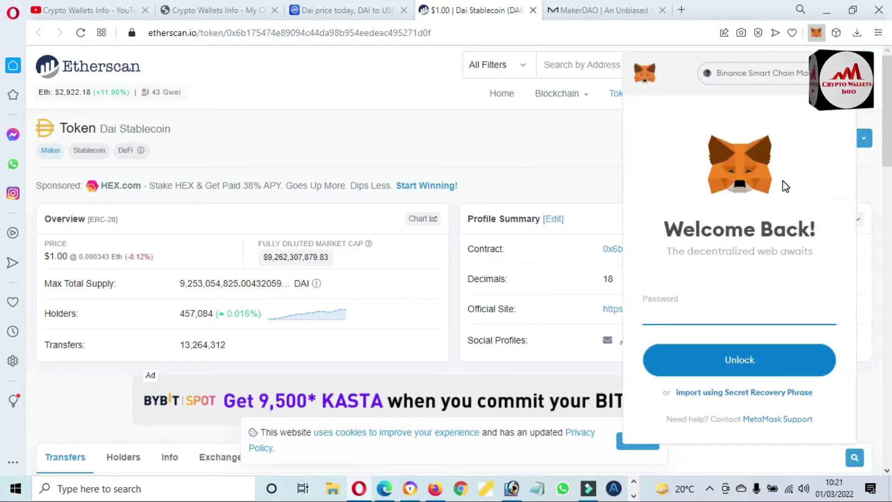
Step: Unlock MetaMask with the wallet password and expand it into a full browser tab
text(••)
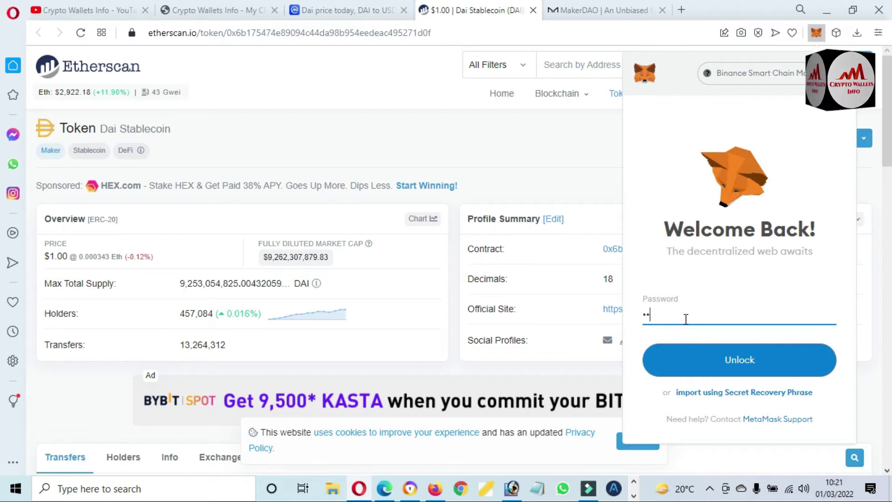
text(••••)
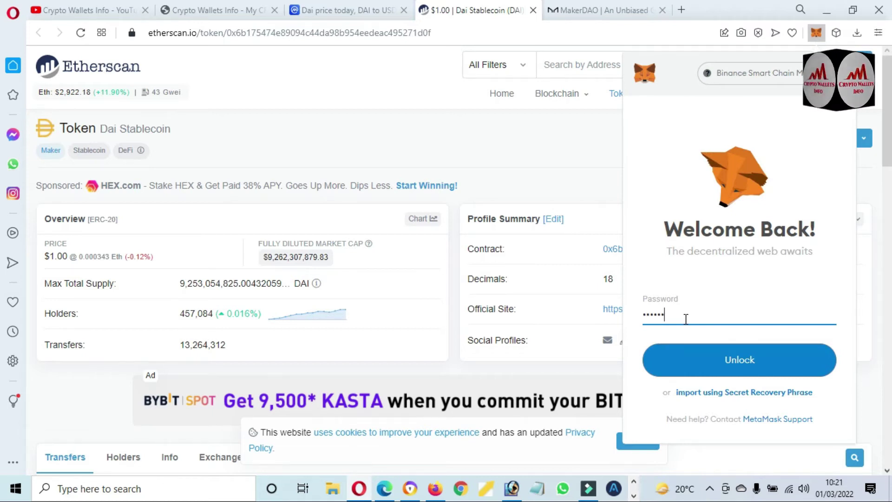
text(•••)
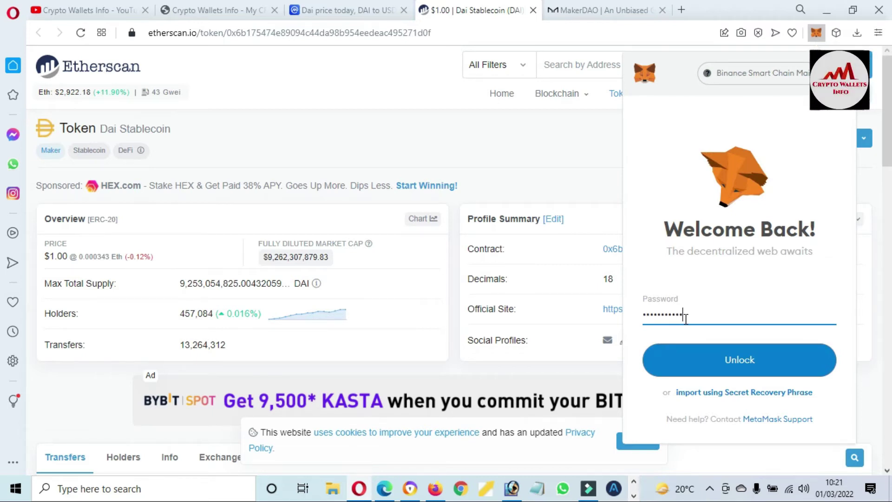
text(••••)
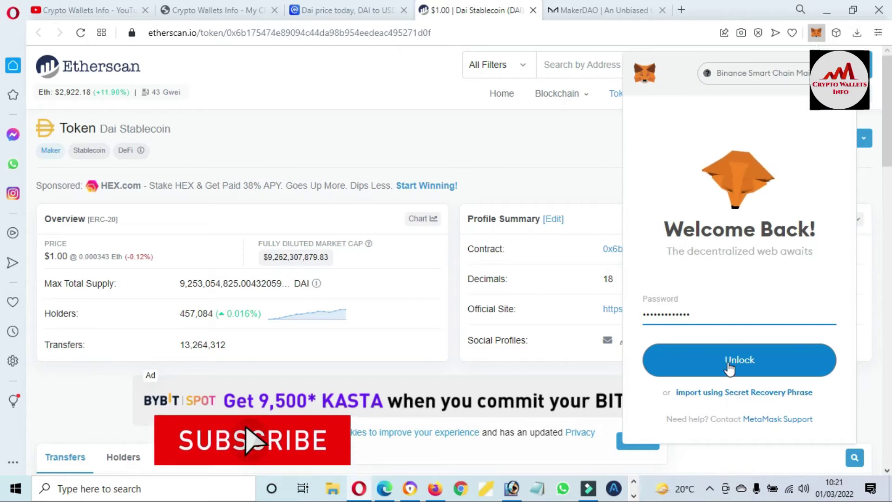
click(727, 361)
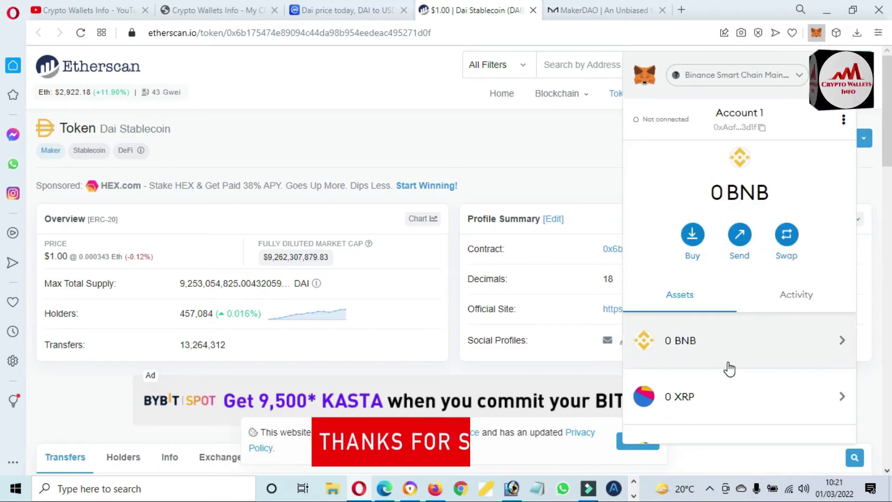
click(843, 120)
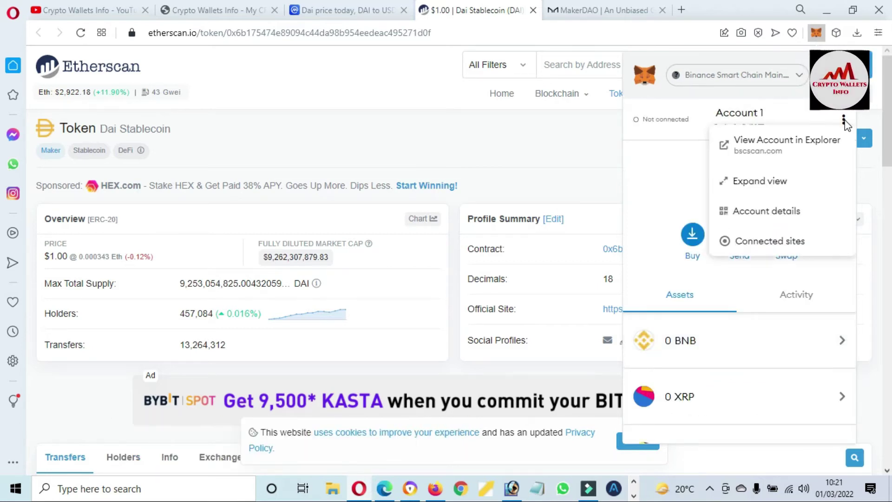
click(773, 183)
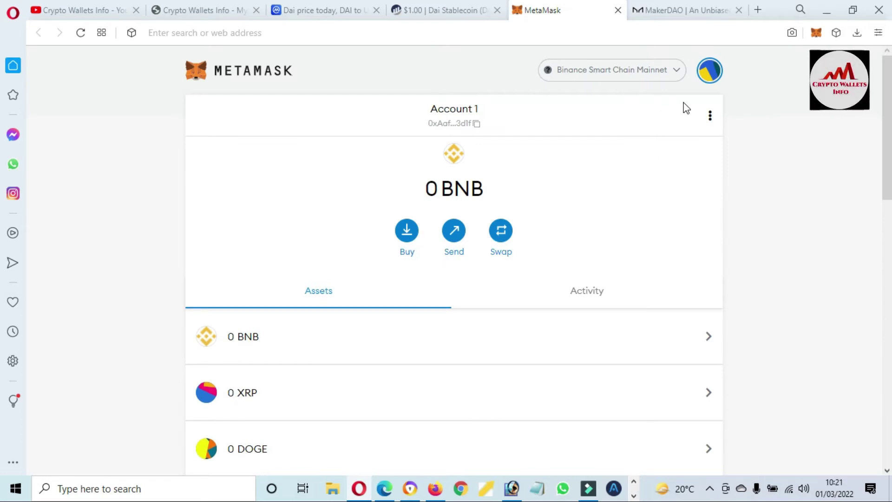
Step: Switch MetaMask to Ethereum Mainnet and open the custom-token import form
click(677, 75)
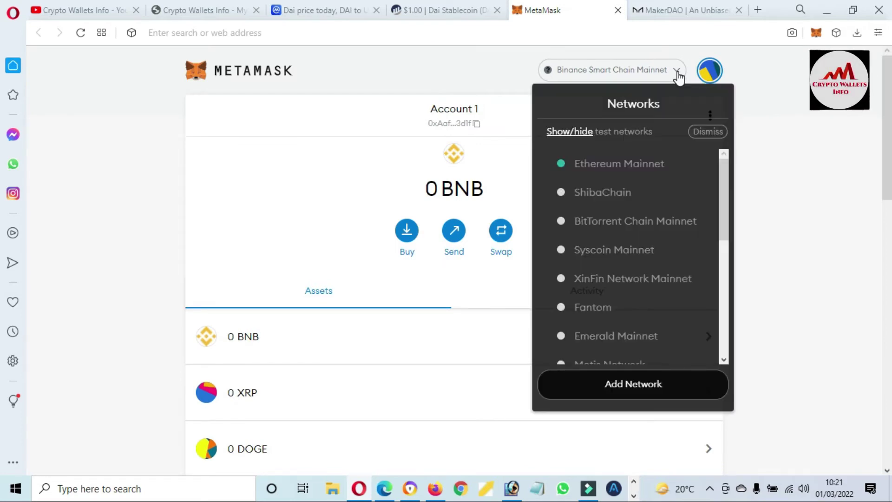
click(607, 167)
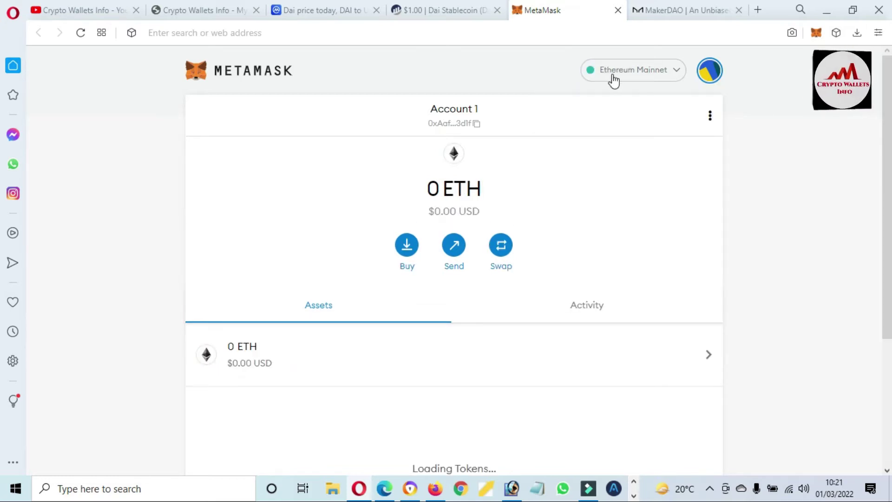
drag(889, 153, 889, 361)
drag(3, 362, 3, 461)
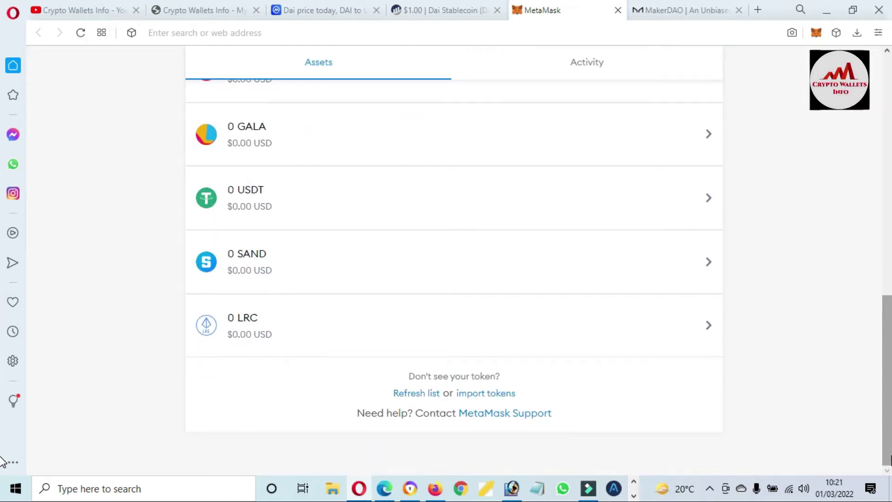
click(486, 399)
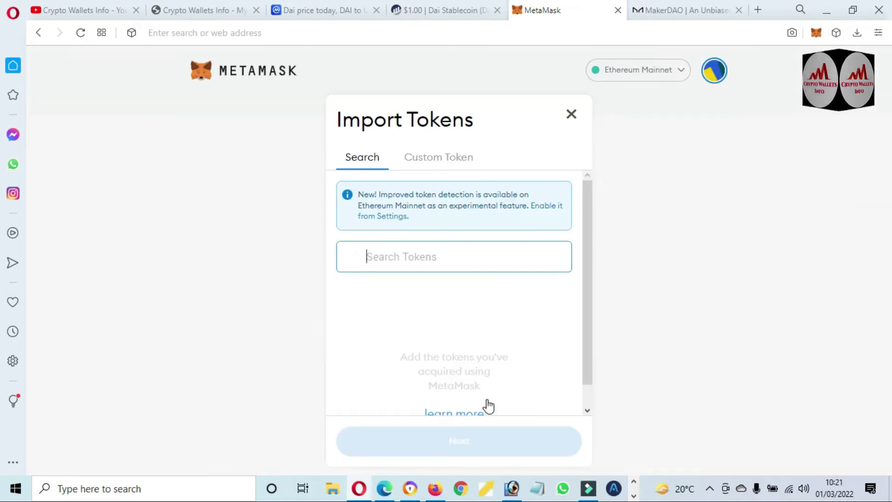
click(441, 159)
Step: Paste the Dai contract address copied from Etherscan into the custom token form and import DAI
click(423, 7)
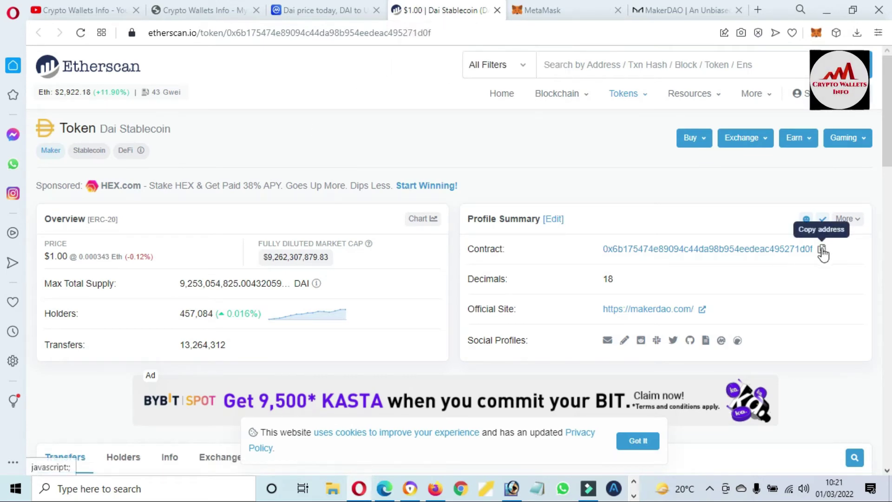
click(822, 250)
click(566, 6)
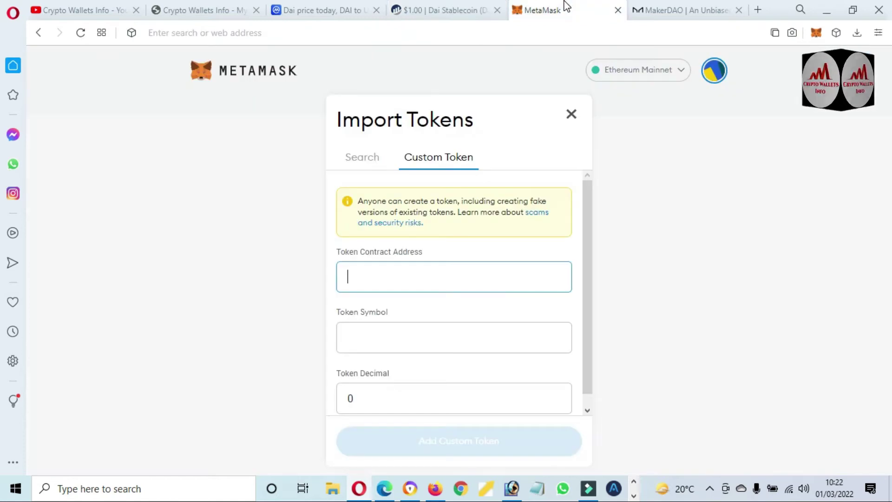
key(ctrl+v)
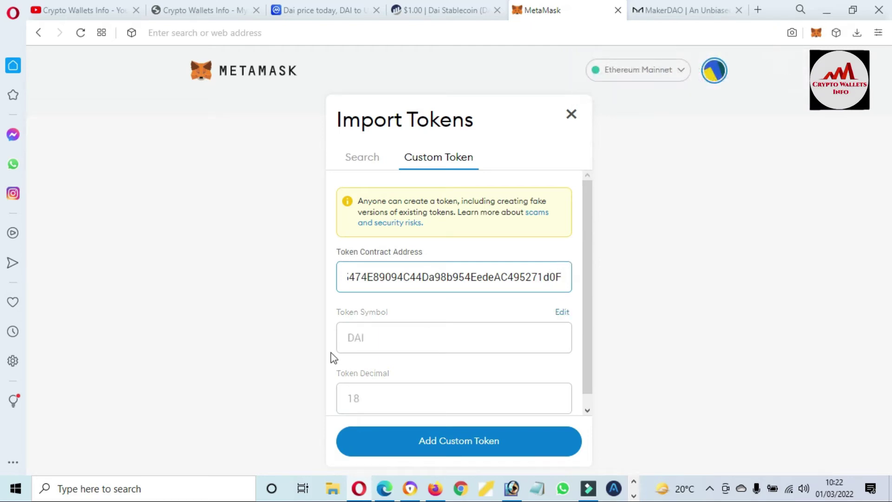
scroll(596, 293, down, 1)
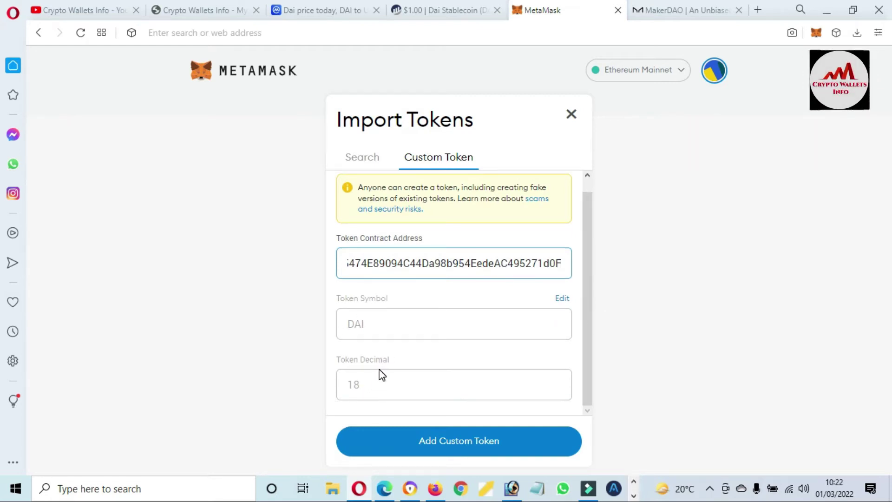
click(470, 451)
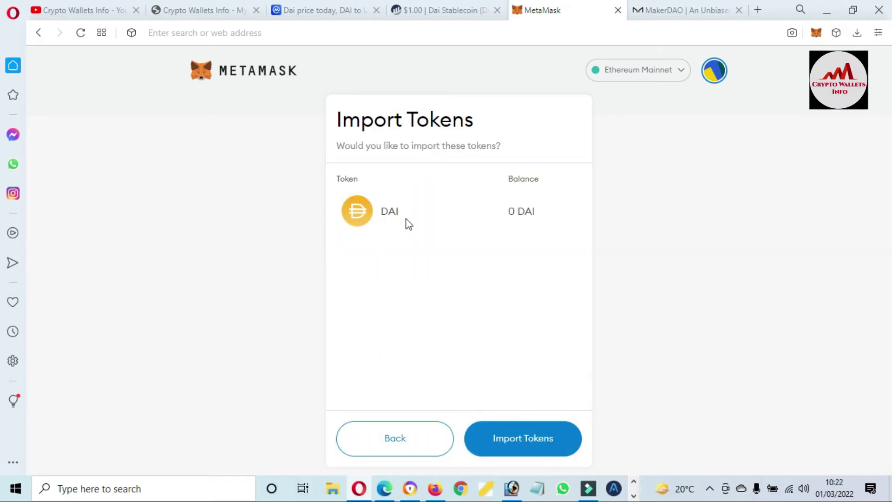
click(525, 432)
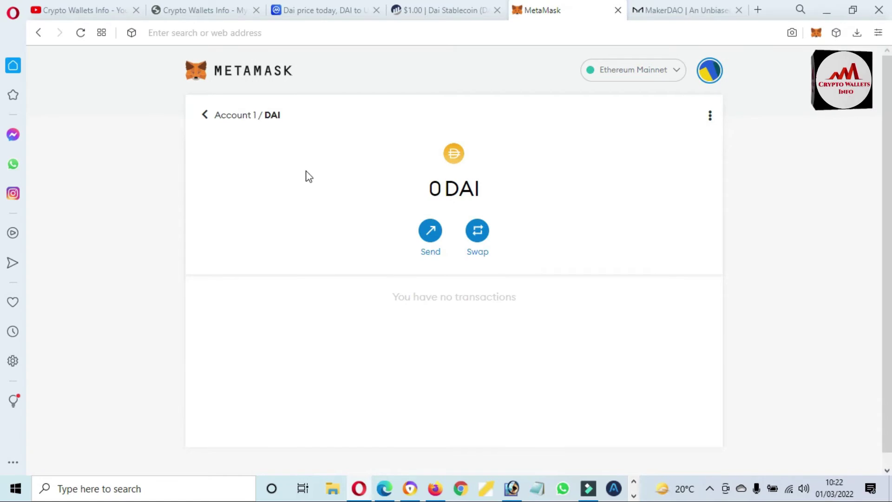
Step: Open the DAI token's page from Account 1's asset list and bring up its options menu
click(221, 119)
drag(888, 205, 888, 387)
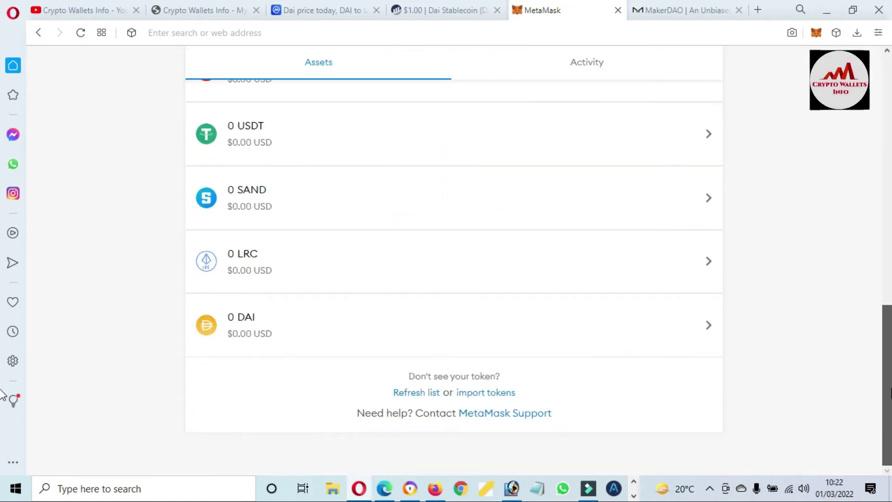
mouse_move(444, 334)
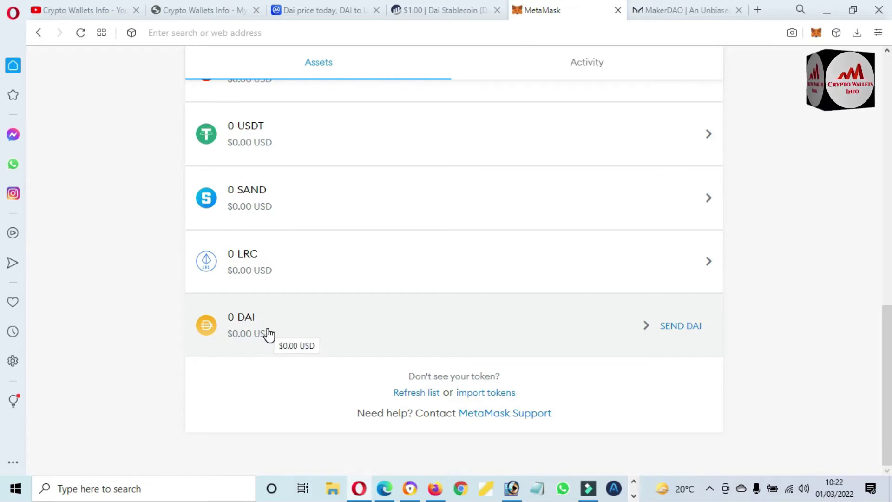
click(362, 319)
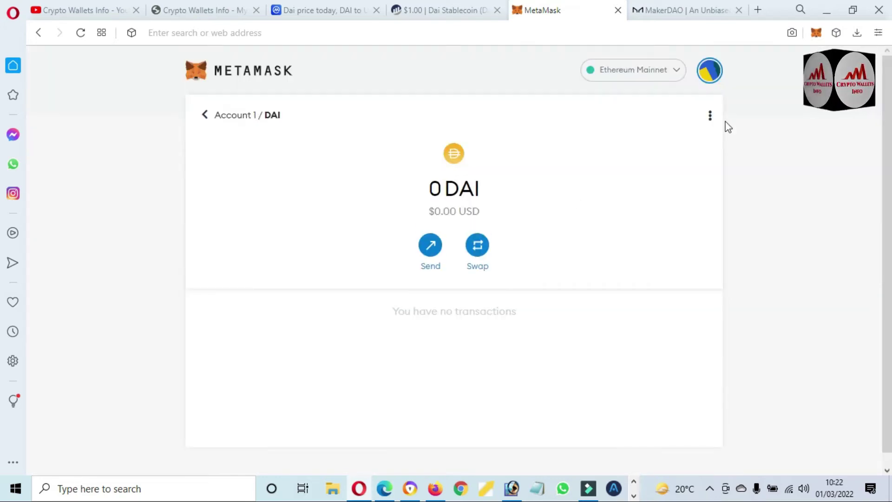
click(710, 116)
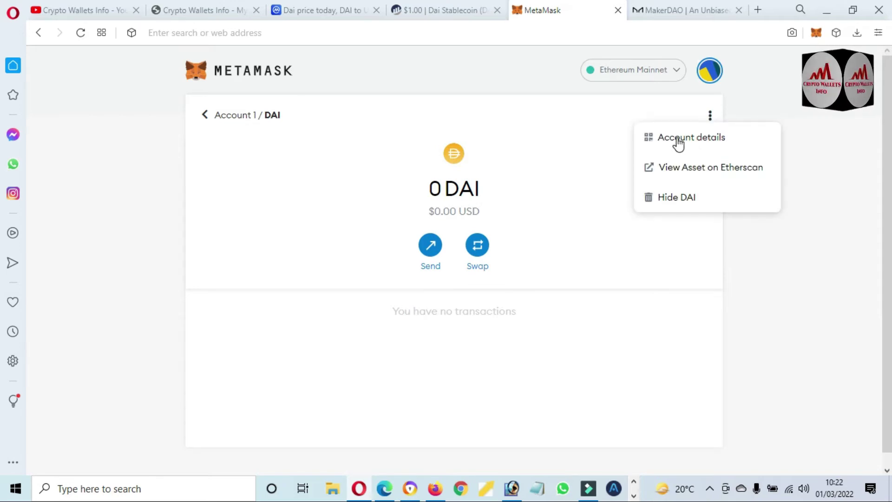
Step: Show Account 1's details, copy its address, and begin exporting the private key
click(707, 139)
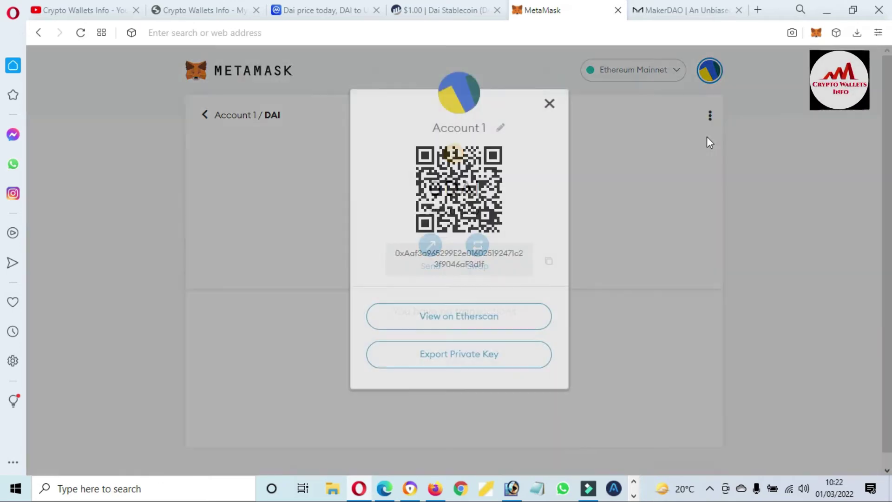
drag(497, 269, 377, 256)
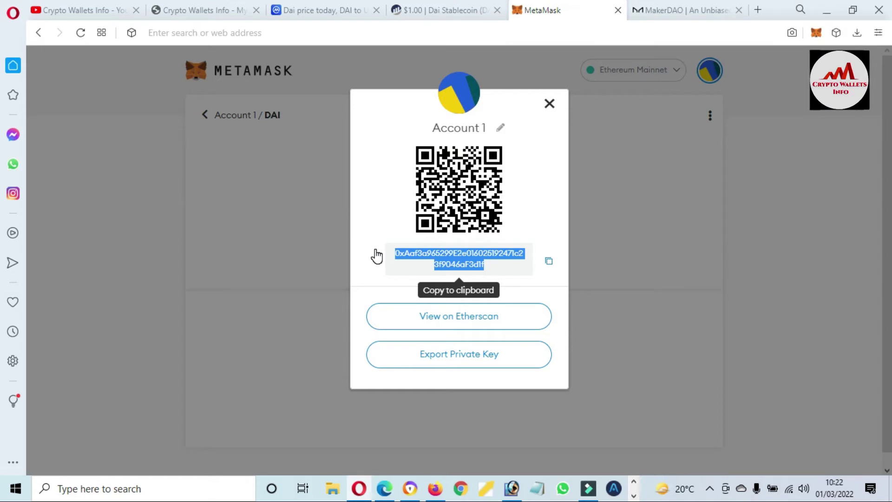
drag(377, 255, 375, 255)
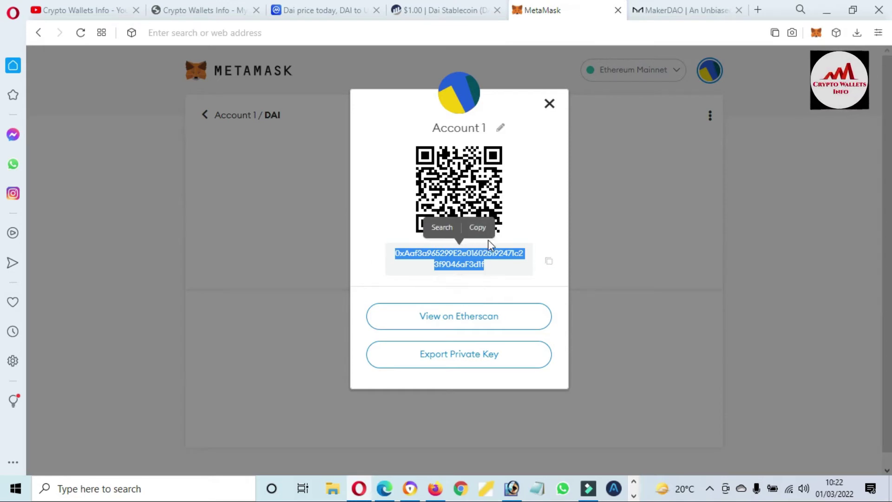
click(476, 357)
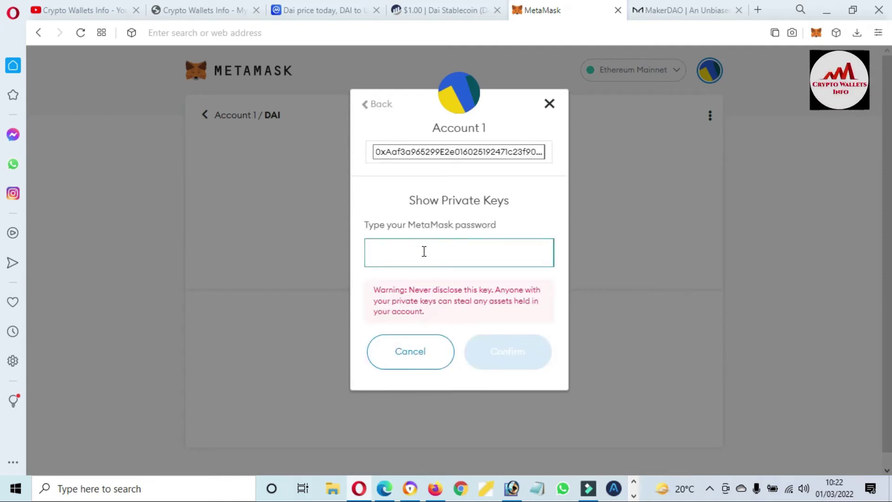
Step: Enter the wallet password to reveal Account 1's private key, select it, and close the dialog
text(a)
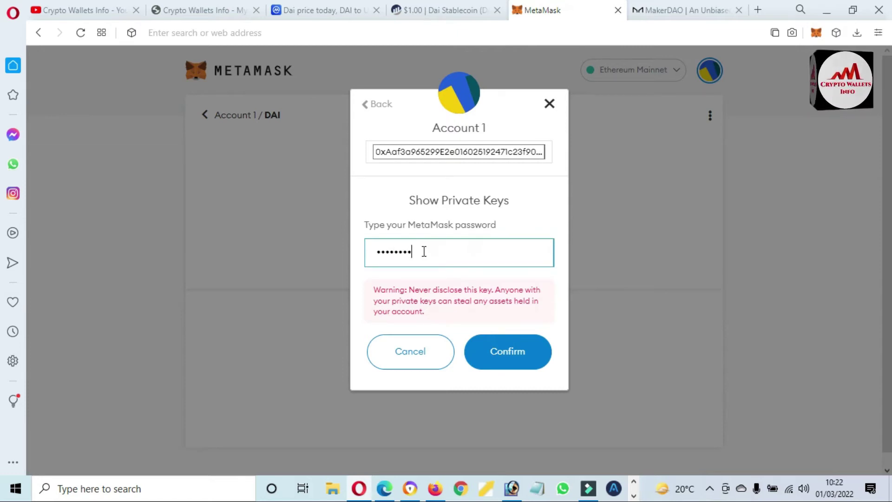
click(520, 290)
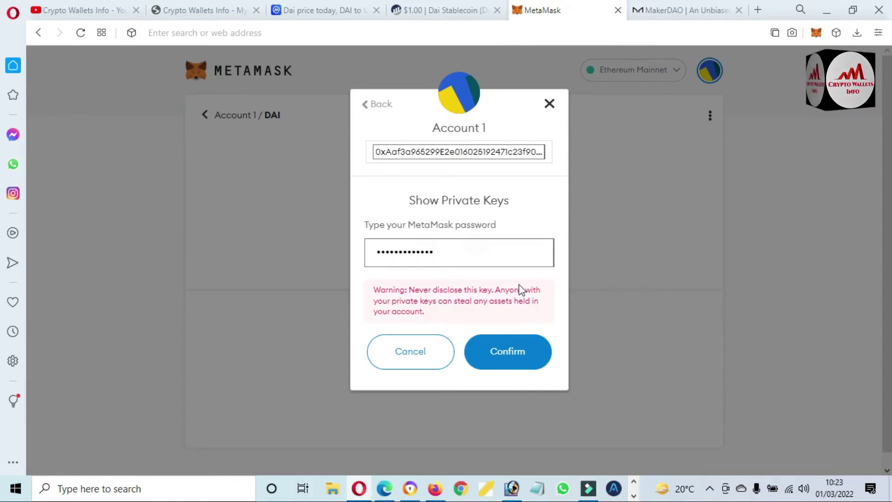
click(505, 354)
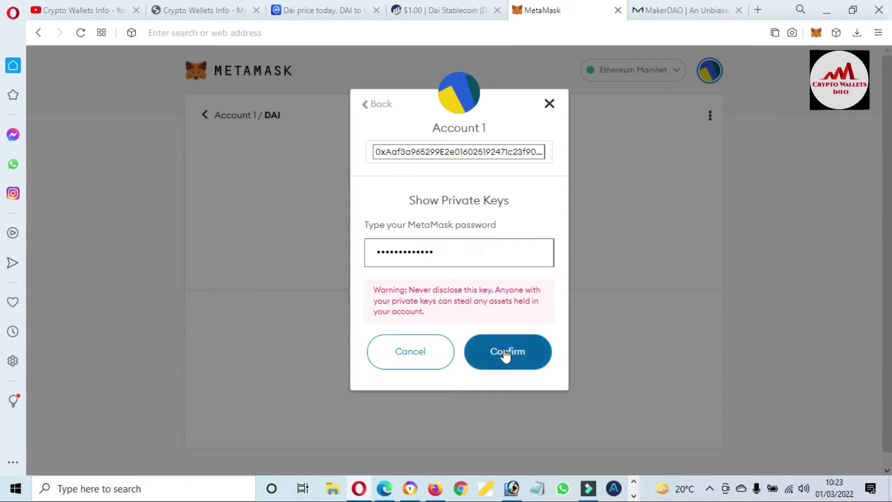
click(423, 282)
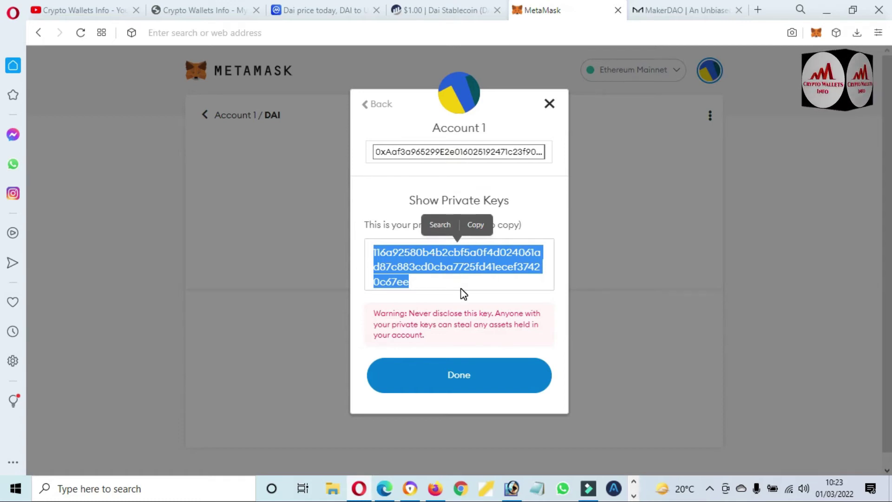
click(453, 374)
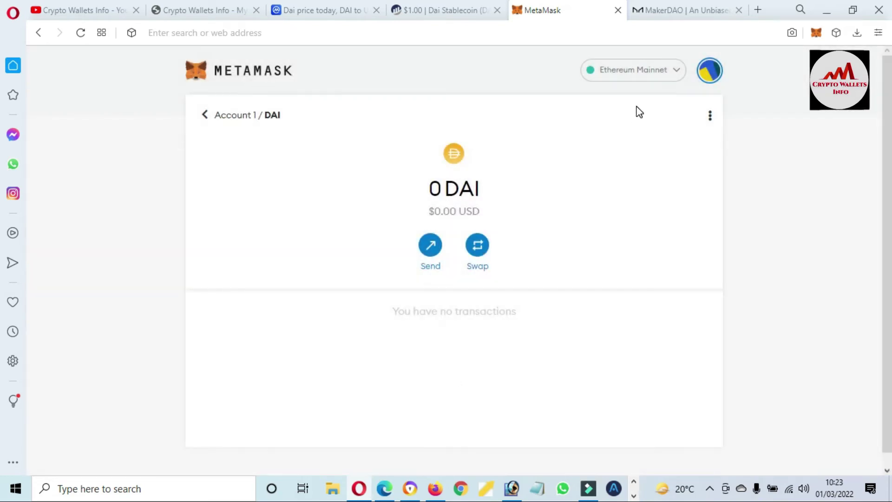
click(676, 73)
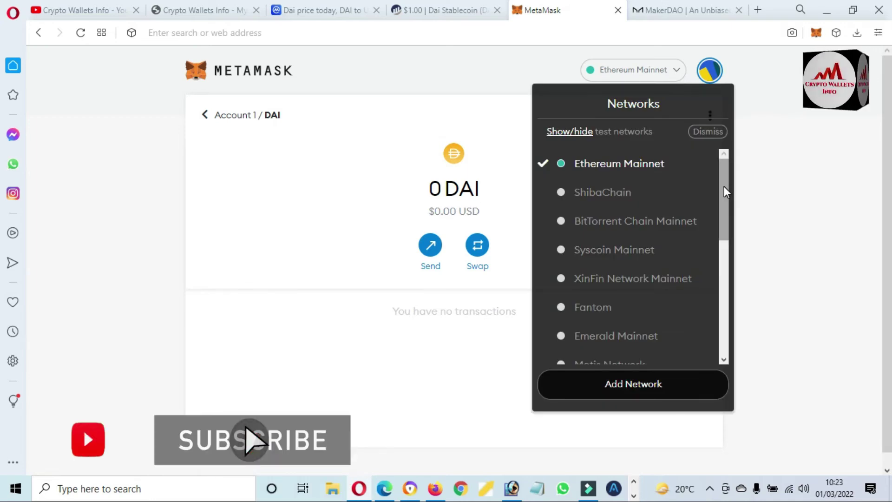
Step: Switch MetaMask to Binance Smart Chain Mainnet and open the custom-token import form
drag(724, 185, 724, 271)
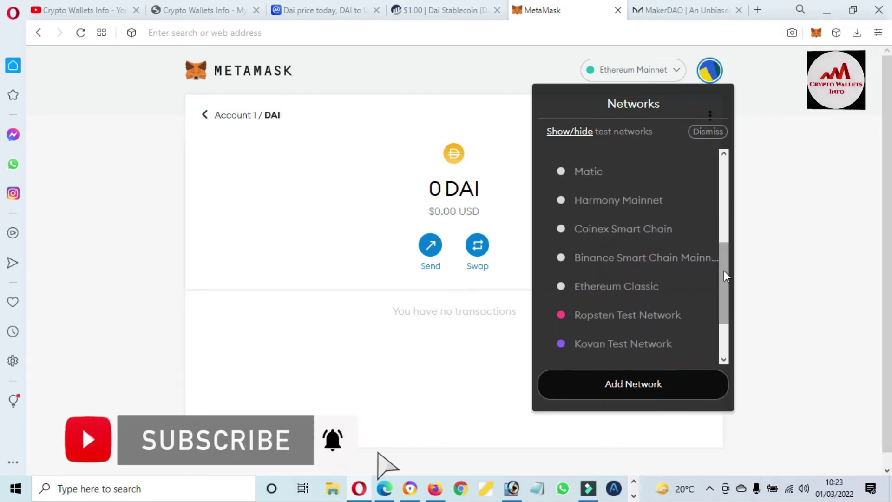
click(615, 258)
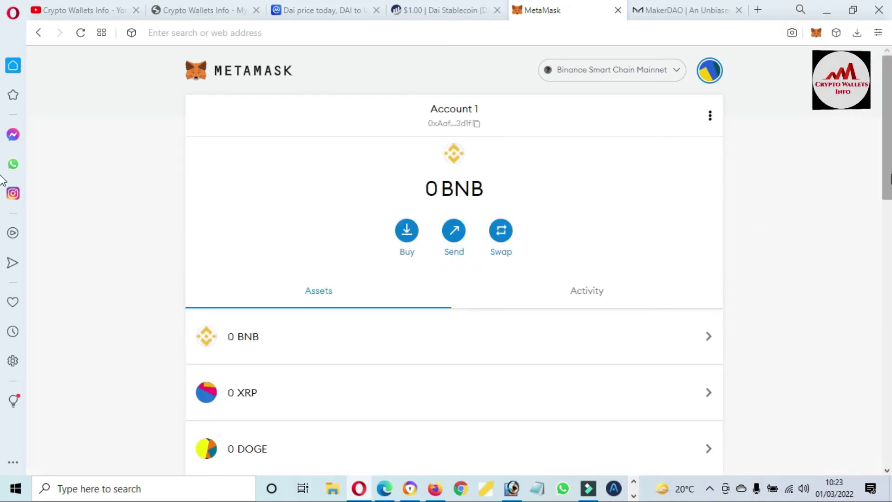
drag(887, 172, 890, 422)
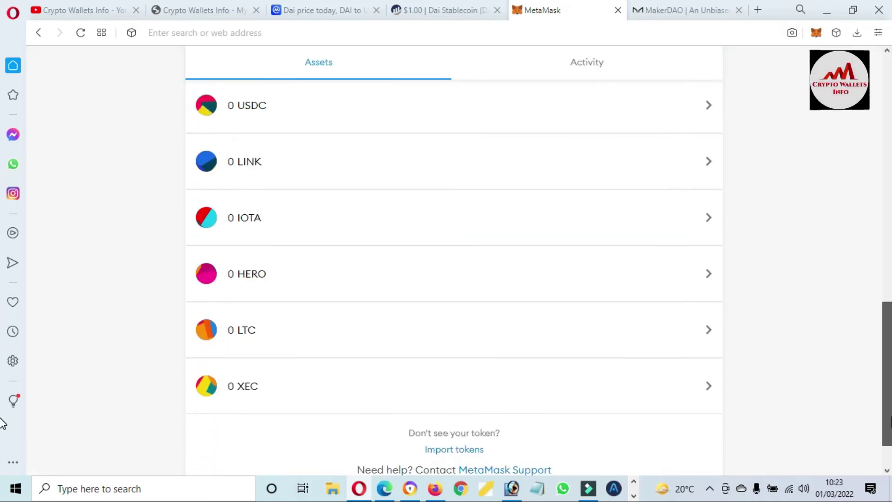
drag(2, 422, 890, 464)
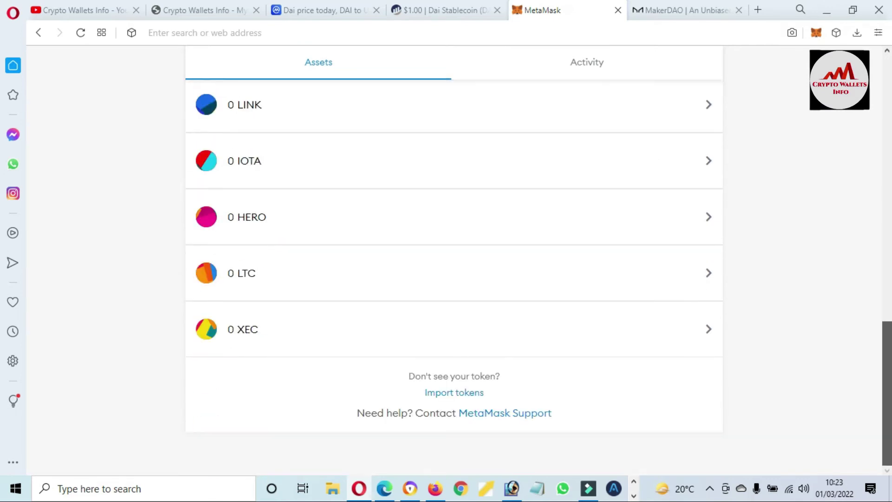
click(459, 396)
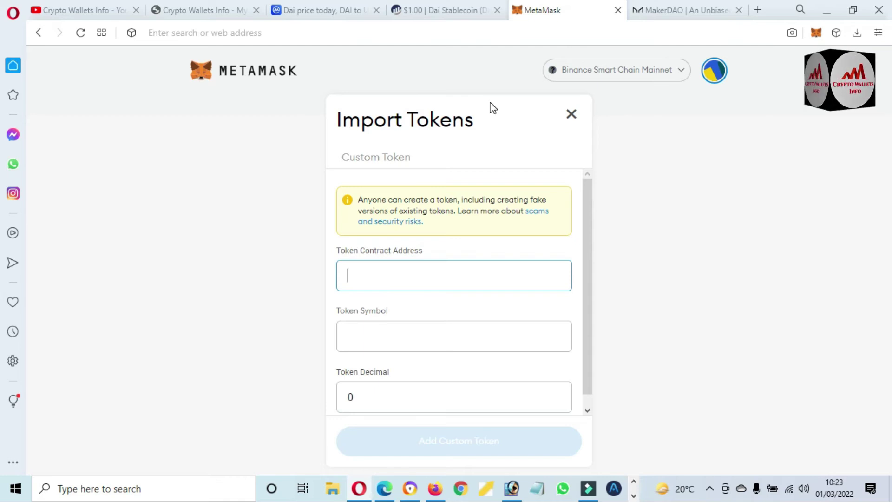
Step: Replace the Etherscan Dai page address with bscscan.com to load the BscScan explorer
click(454, 2)
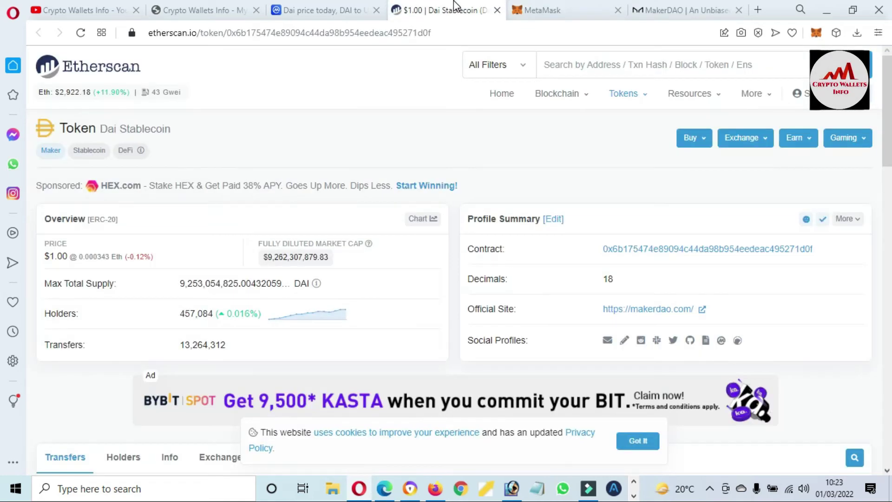
click(389, 27)
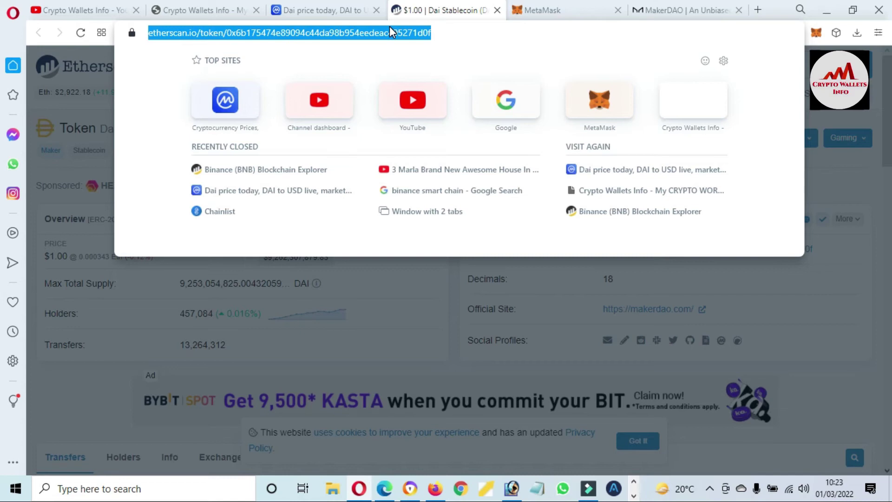
text(bs)
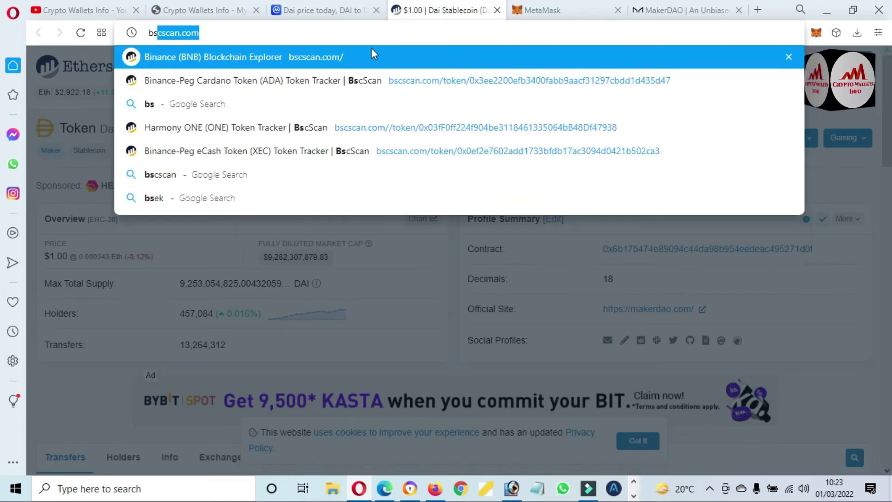
key(Escape)
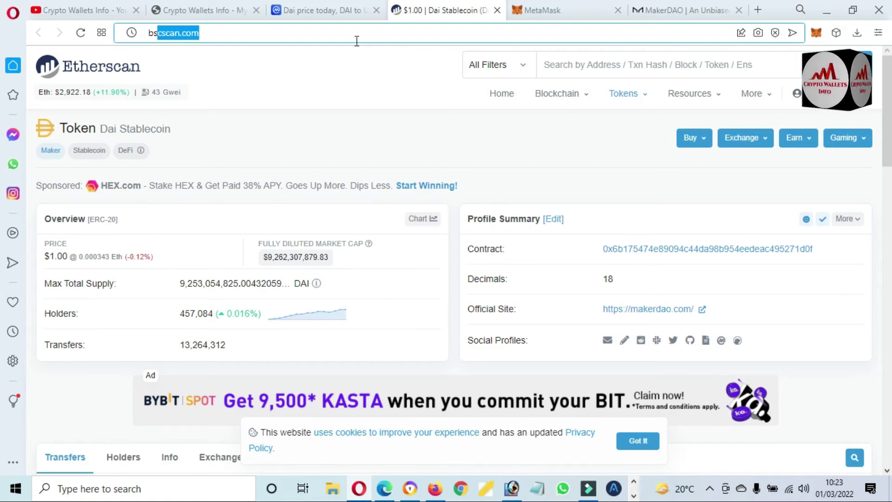
key(Return)
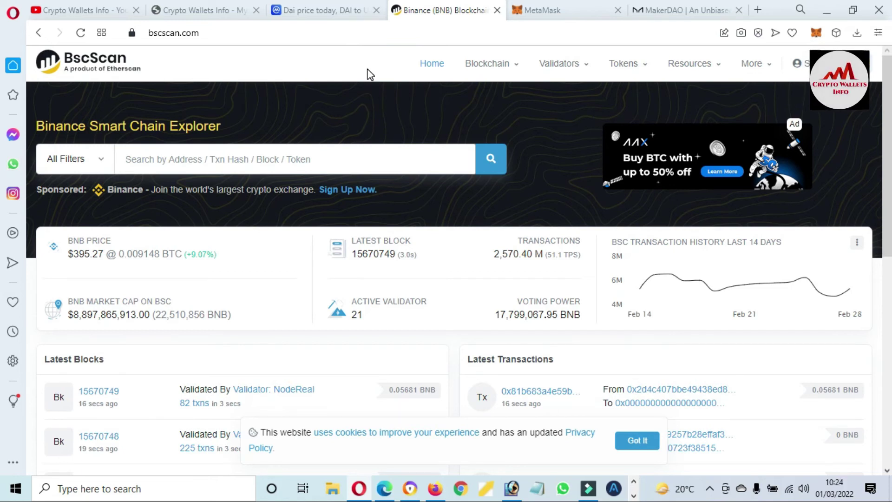
Step: Search BscScan for 'dai', open the Binance-Peg Dai Token (DAI) page and copy its contract address
click(232, 154)
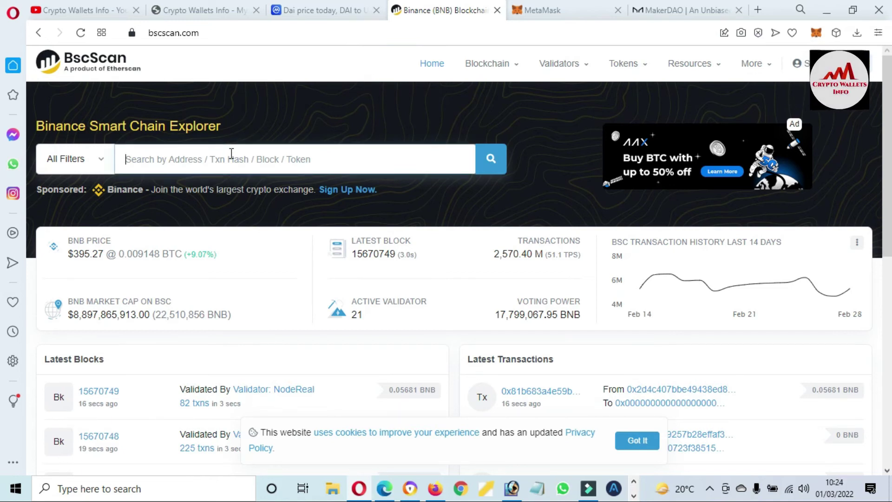
text(dai)
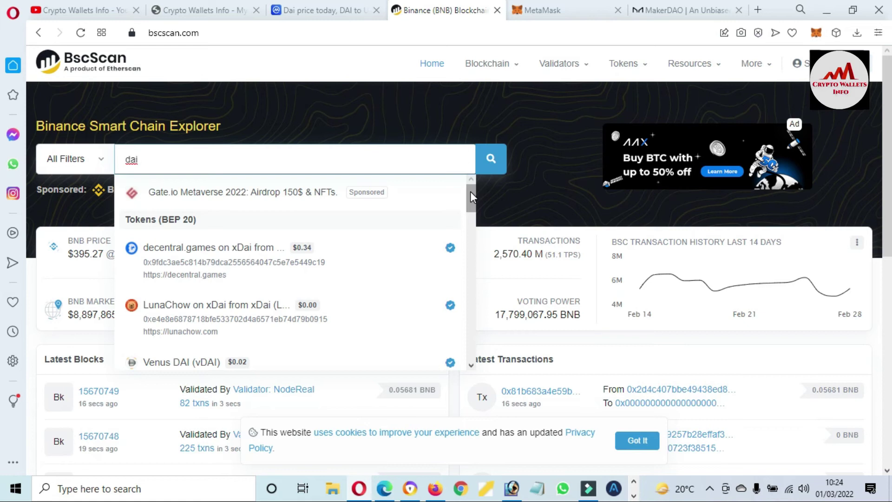
drag(470, 192, 470, 203)
drag(469, 213, 468, 234)
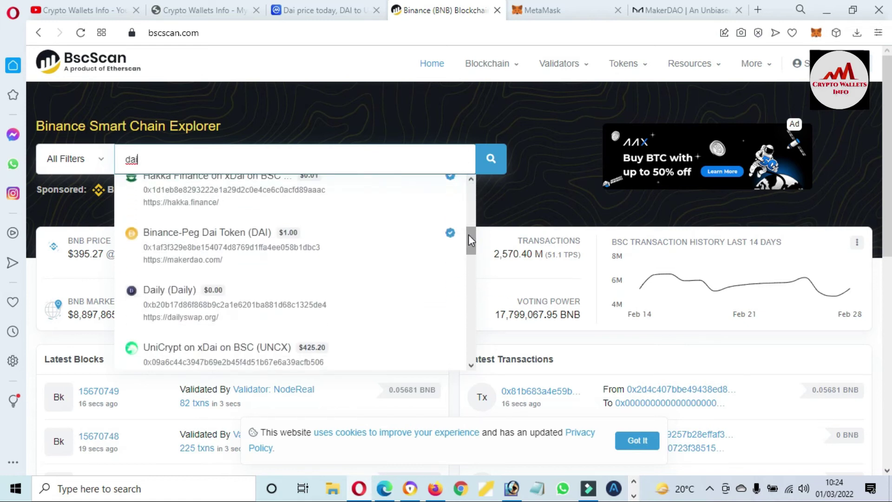
click(235, 241)
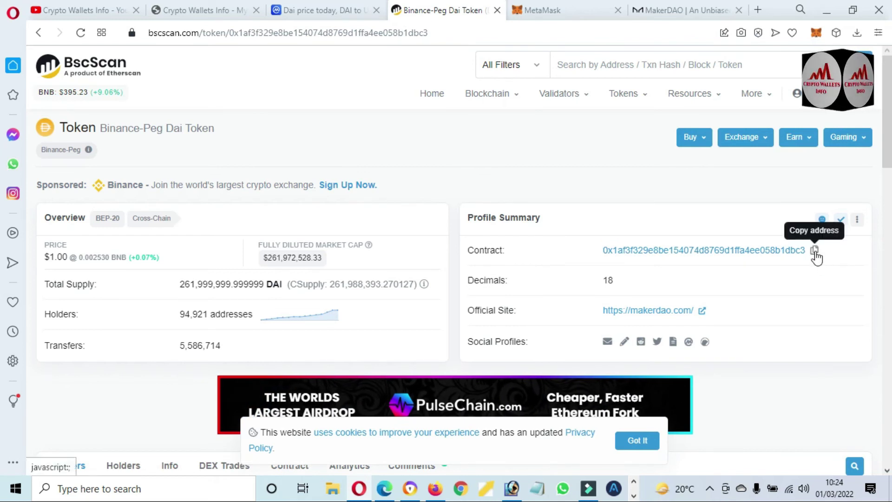
click(814, 251)
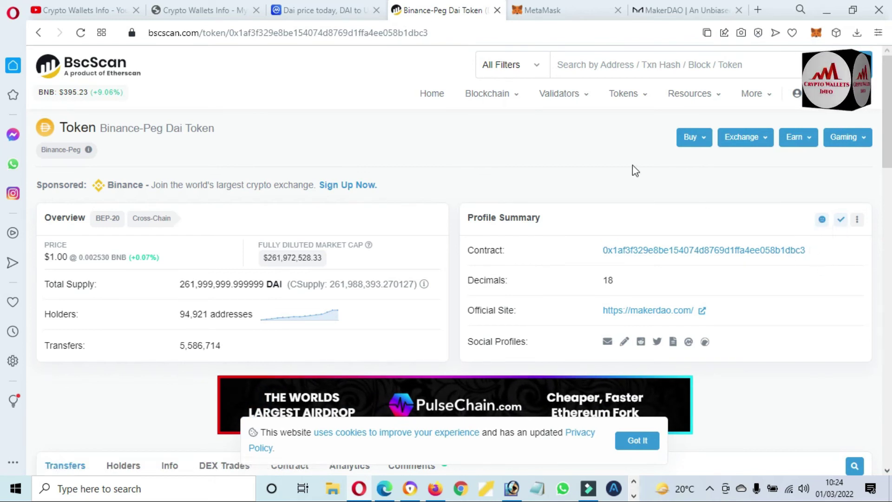
Step: Paste the BscScan DAI contract address into MetaMask and import it as a custom token
click(538, 7)
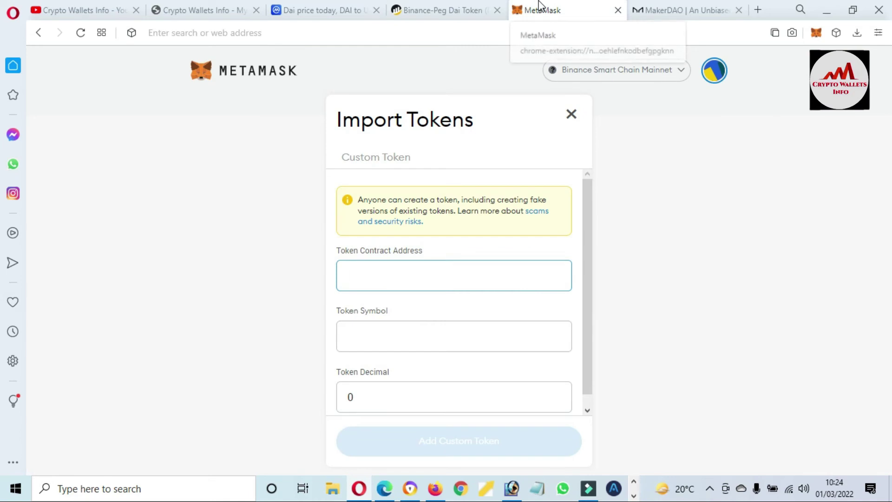
key(ctrl+v)
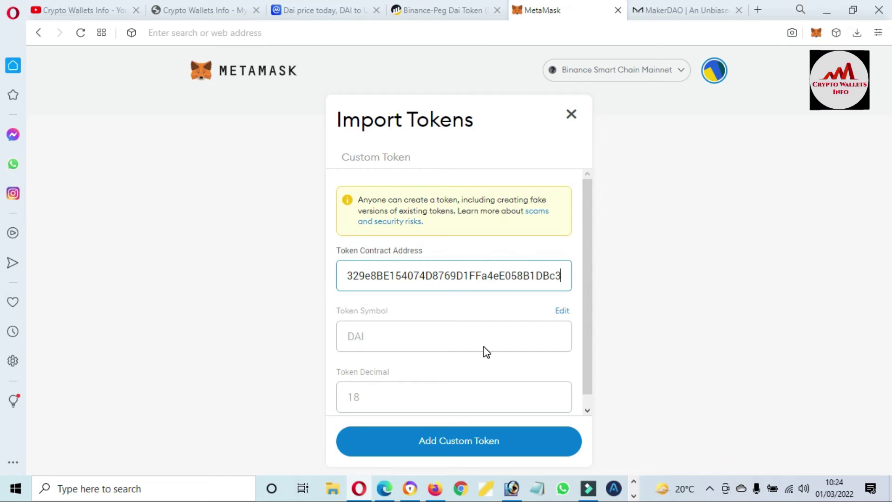
click(458, 440)
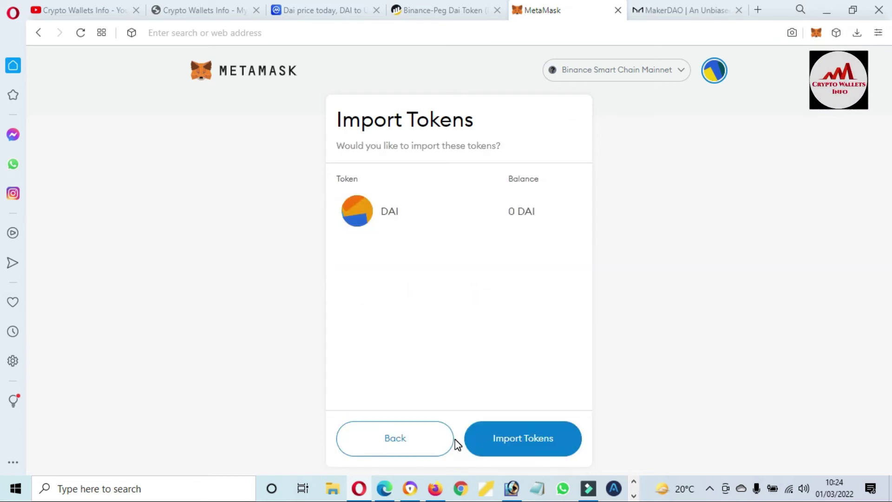
click(540, 437)
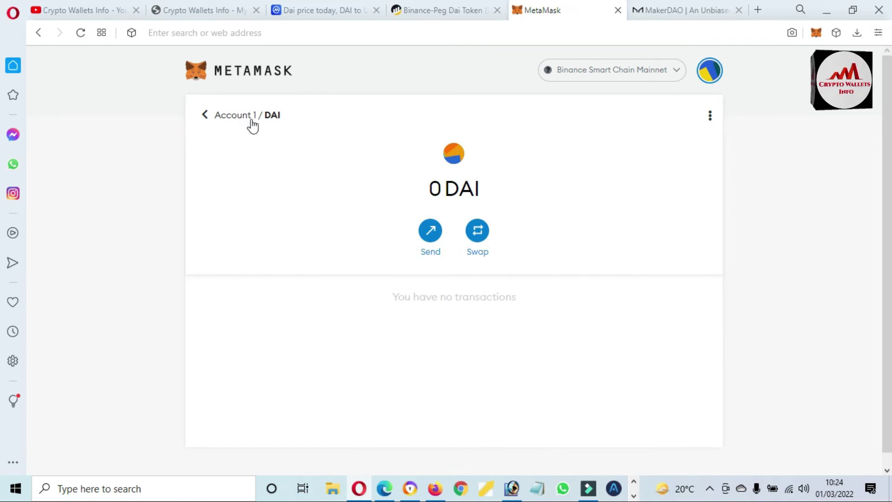
click(245, 119)
scroll(2, 218, down, 1)
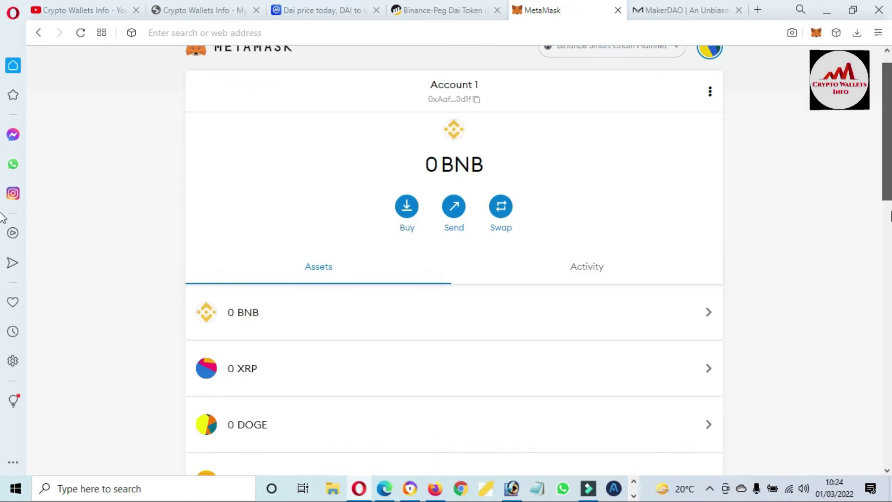
scroll(2, 217, down, 10)
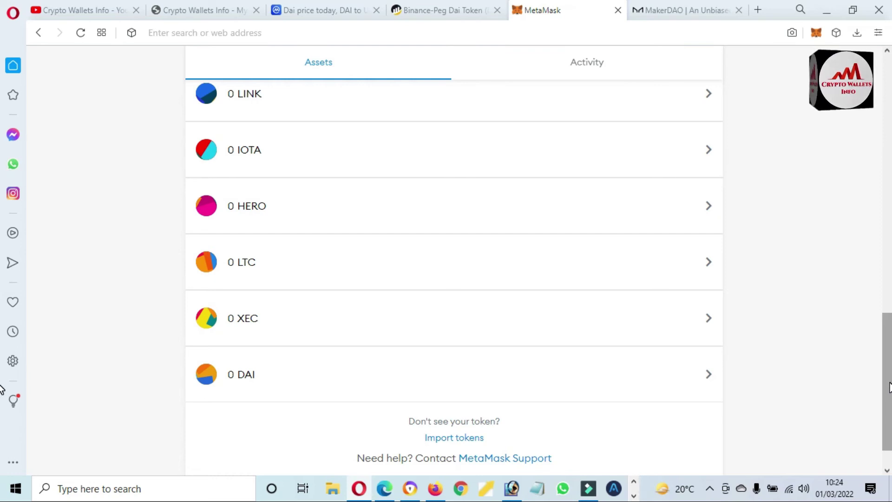
mouse_move(288, 383)
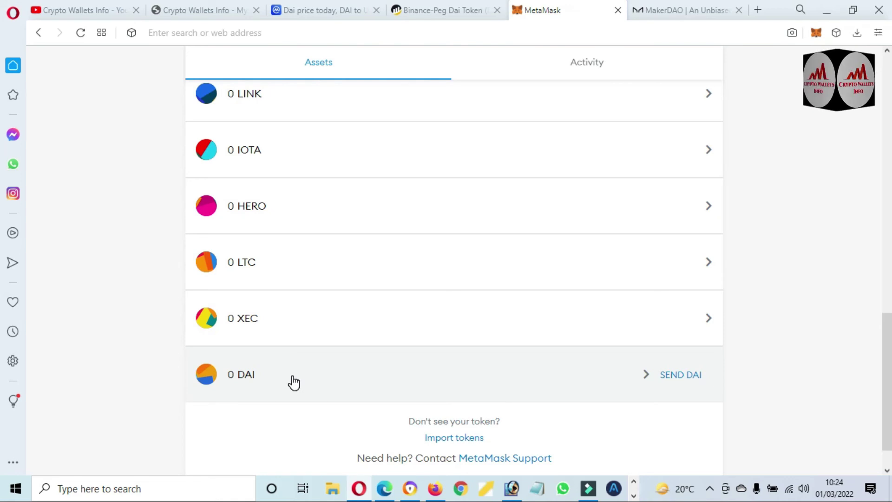
click(293, 382)
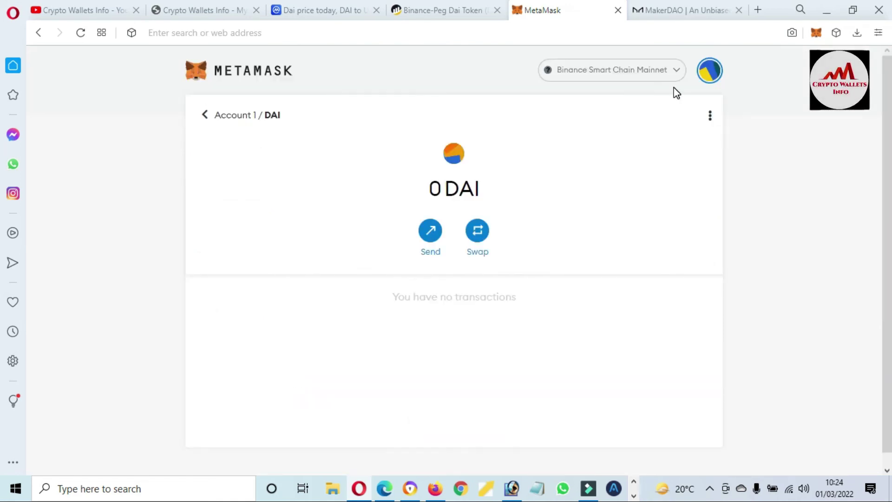
Step: Open Account 1 details from the DAI page menu and select the full wallet address
click(710, 115)
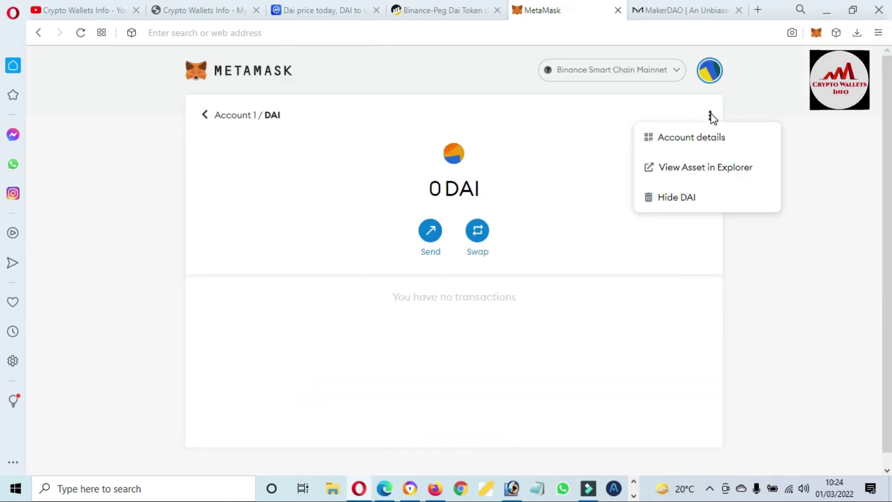
click(690, 135)
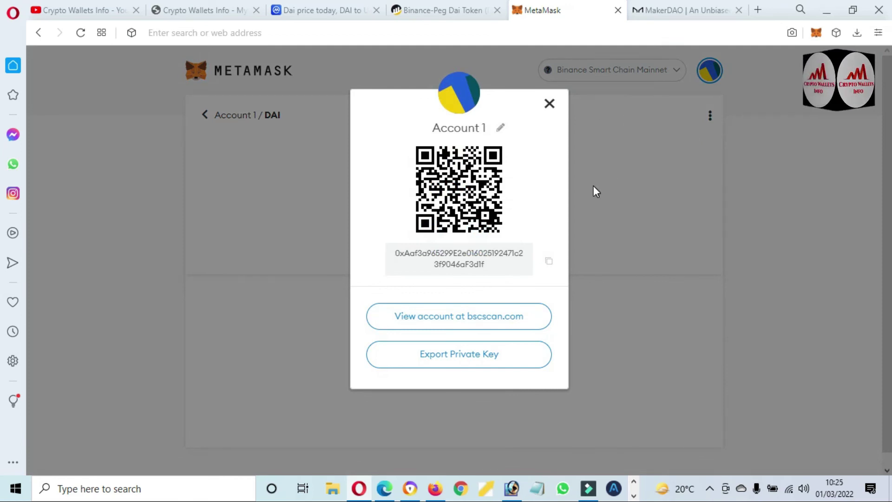
drag(486, 264, 426, 254)
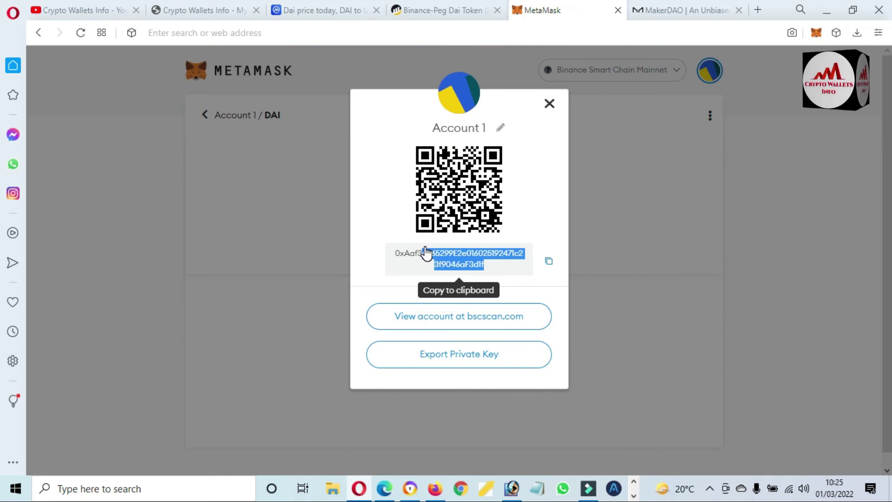
drag(426, 253, 416, 252)
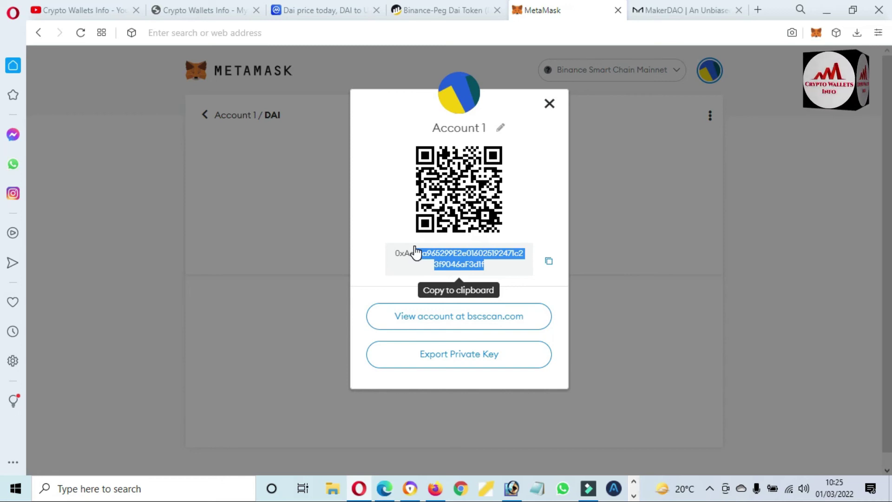
drag(416, 252, 480, 242)
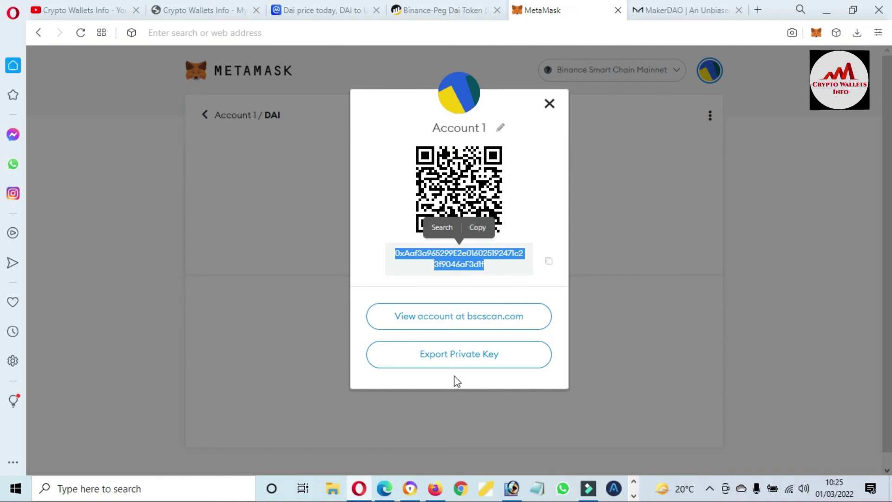
Step: Reveal and select Account 1's private key using the wallet password, then close it and go to the YouTube tab
click(443, 365)
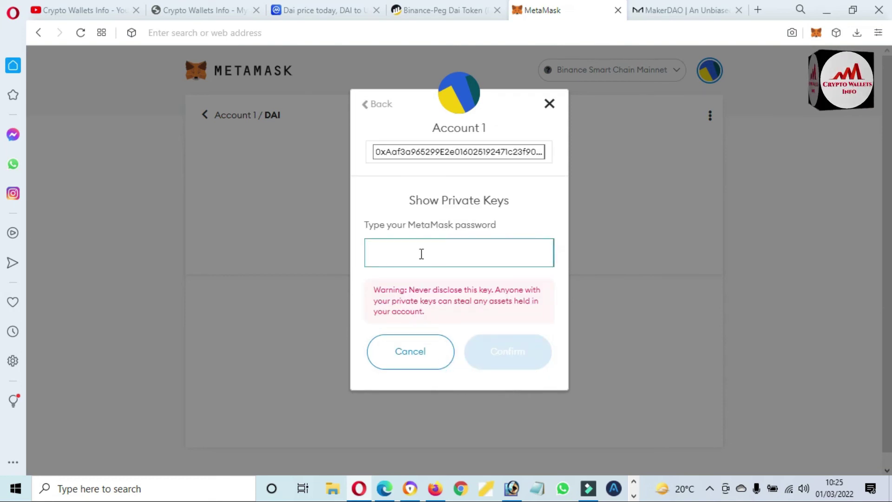
text(••••)
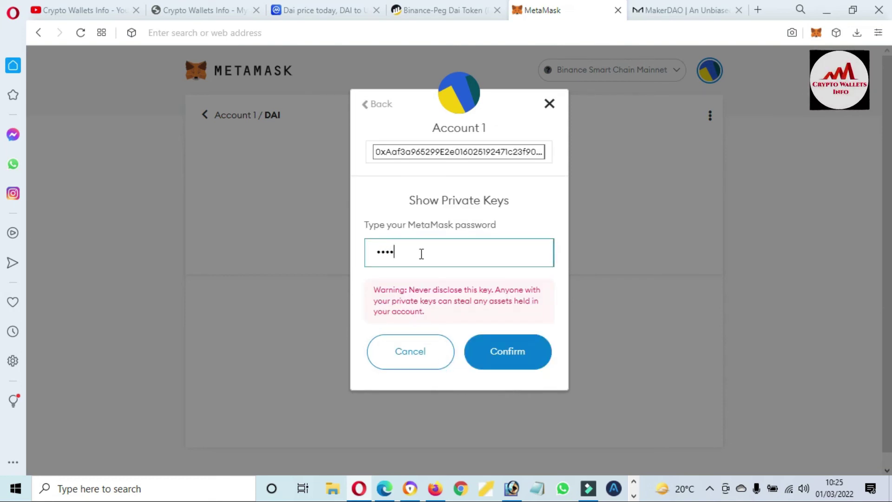
text(••••••••)
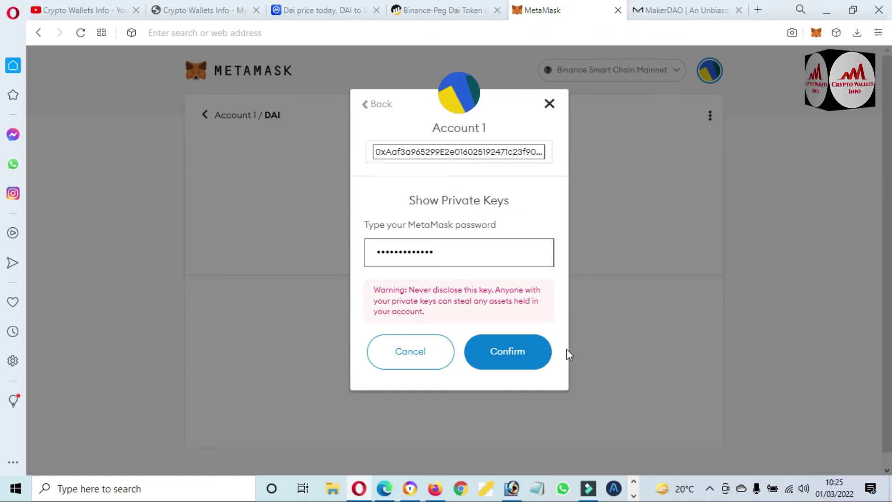
click(510, 354)
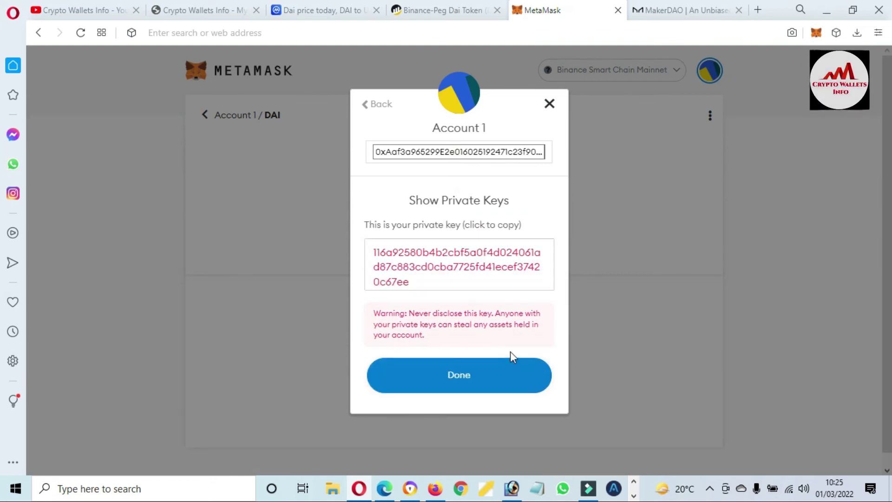
click(431, 281)
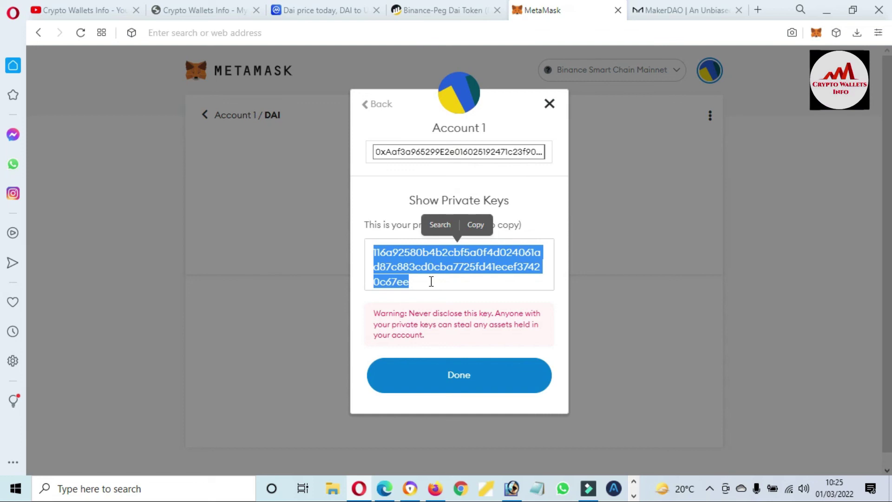
click(442, 373)
click(92, 6)
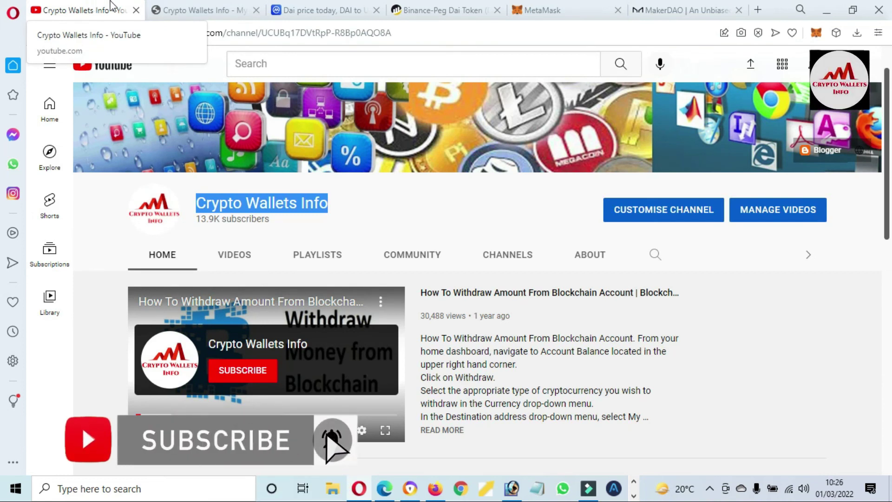
Step: Move from the YouTube channel to the cryptowalletsinfo.com website tab
click(236, 9)
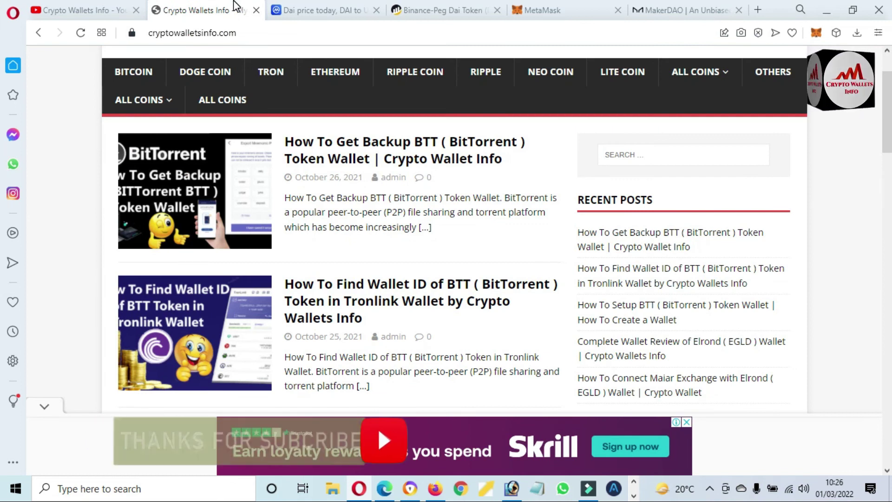